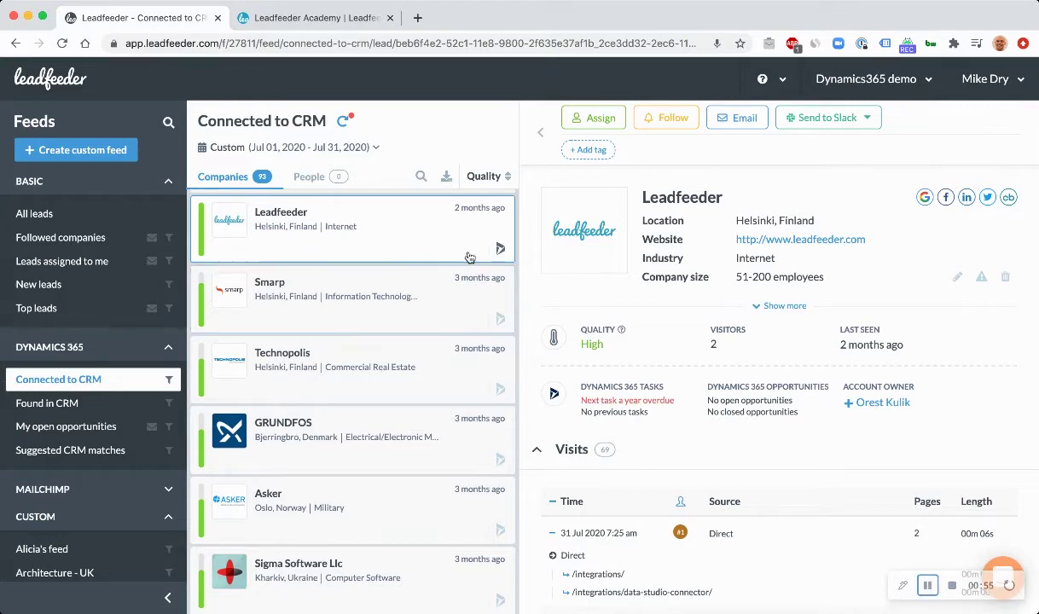
- Examine the Leadfeeder company's quality, visitor and Dynamics 365 task summary, then collapse and re-expand its Visits section
{"action": "mouse_move", "coordinate": [501, 252]}
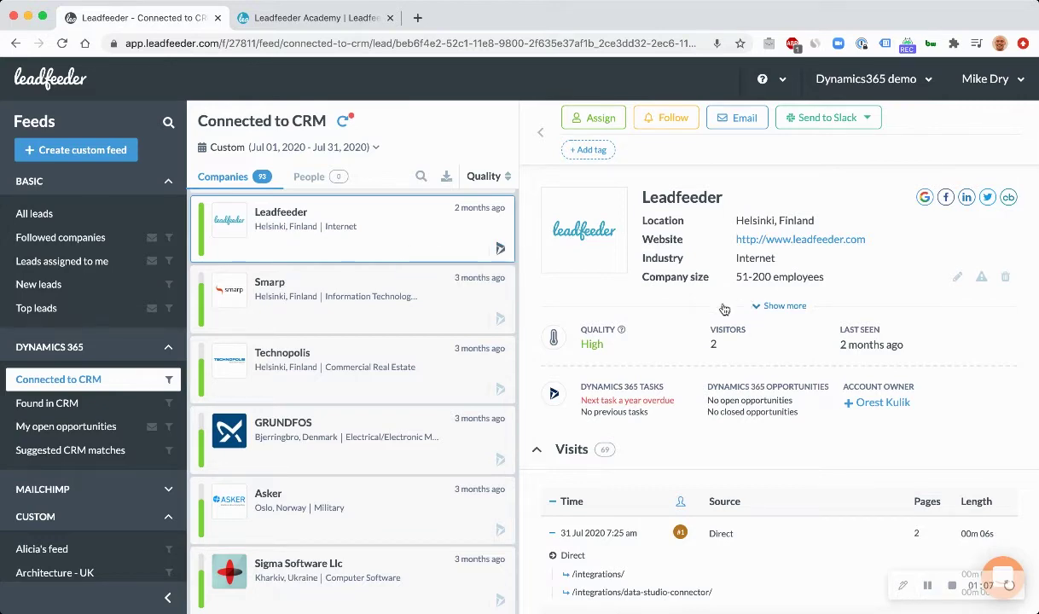
{"action": "scroll", "coordinate": [696, 291], "scroll_direction": "down", "scroll_amount": 2}
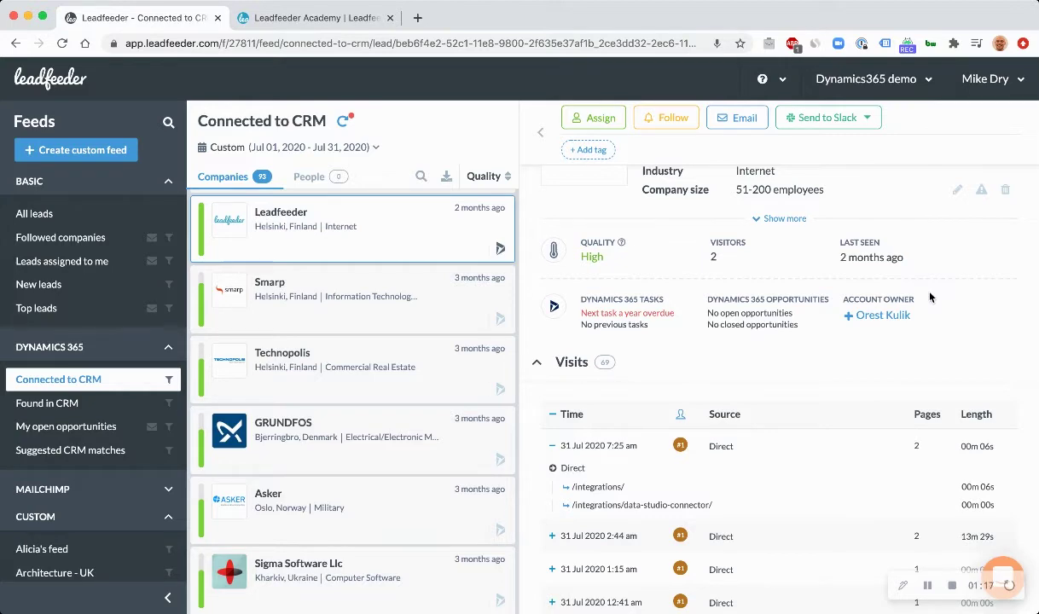
{"action": "left_click_drag", "start_coordinate": [709, 258], "coordinate": [727, 260]}
{"action": "left_click", "coordinate": [726, 261]}
{"action": "left_click_drag", "start_coordinate": [675, 314], "coordinate": [582, 314]}
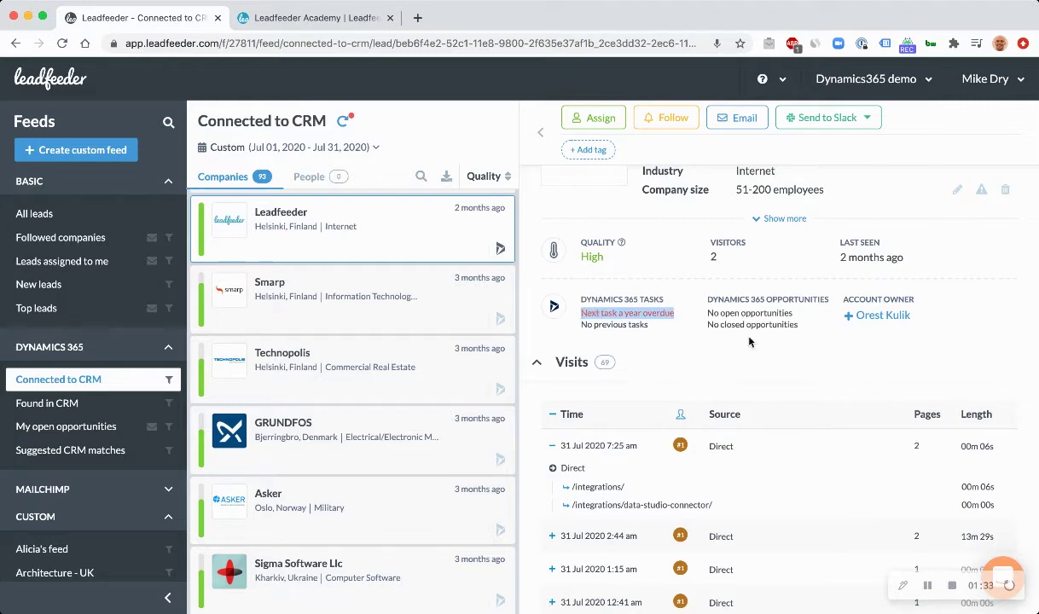
{"action": "left_click", "coordinate": [683, 366]}
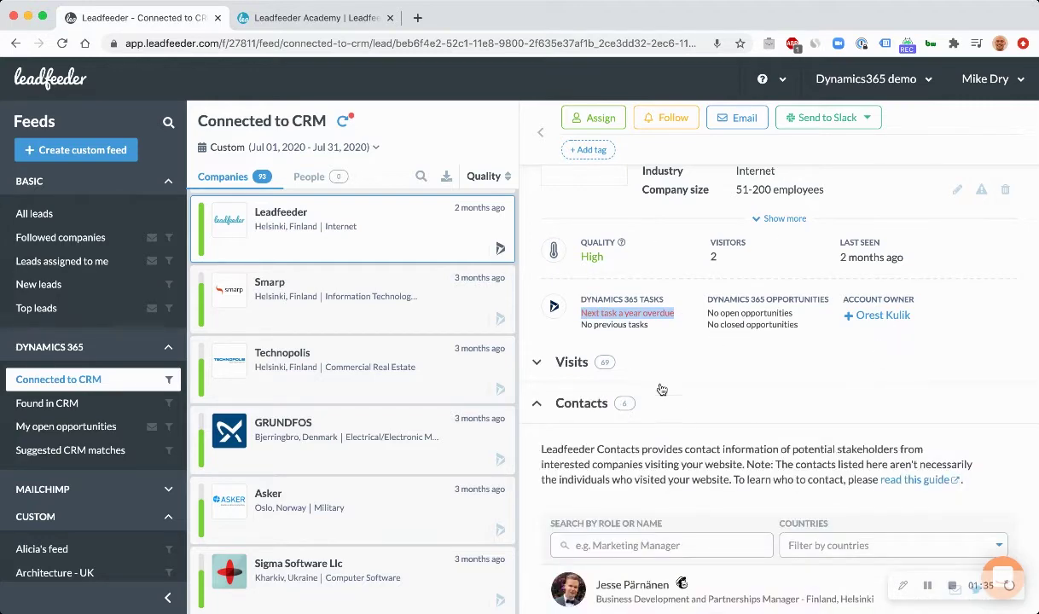
{"action": "left_click", "coordinate": [692, 380]}
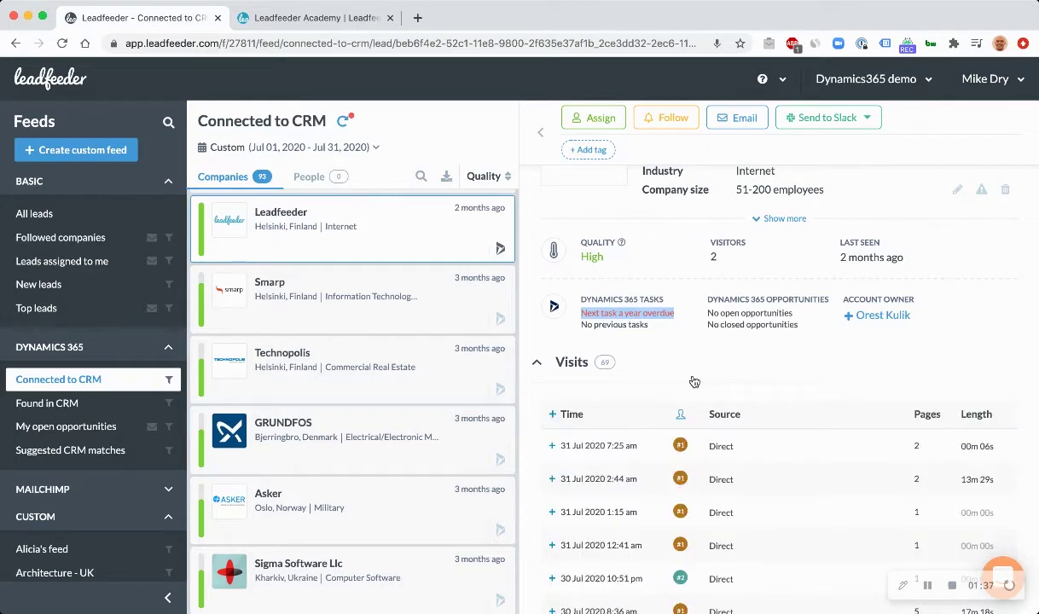
- Review the company's contacts, its connected Dynamics 365 tasks and opportunities, and the comment area
{"action": "scroll", "coordinate": [695, 382], "scroll_direction": "down", "scroll_amount": 10}
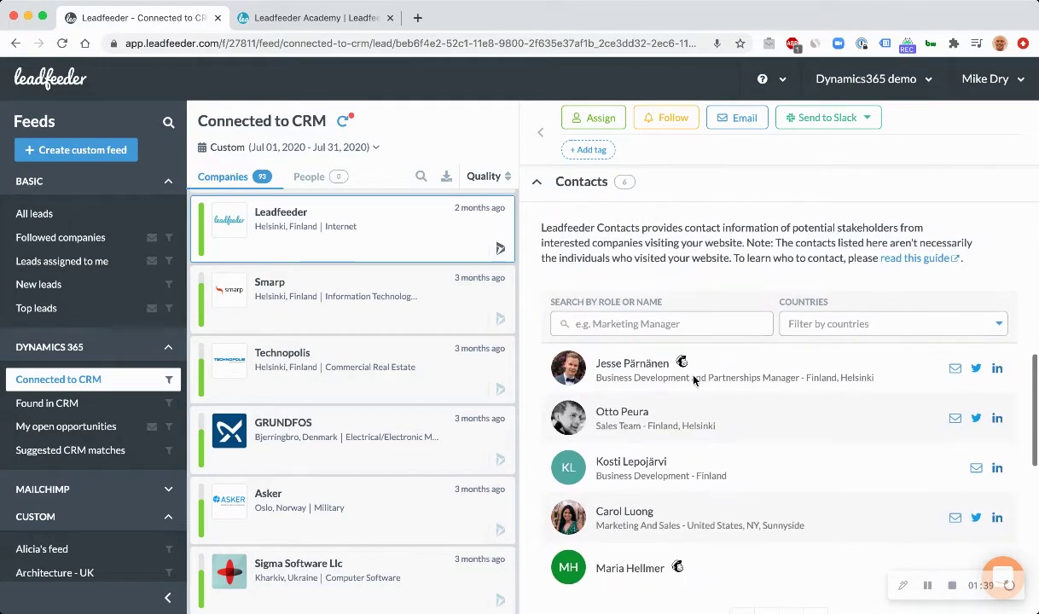
{"action": "scroll", "coordinate": [695, 382], "scroll_direction": "down", "scroll_amount": 10}
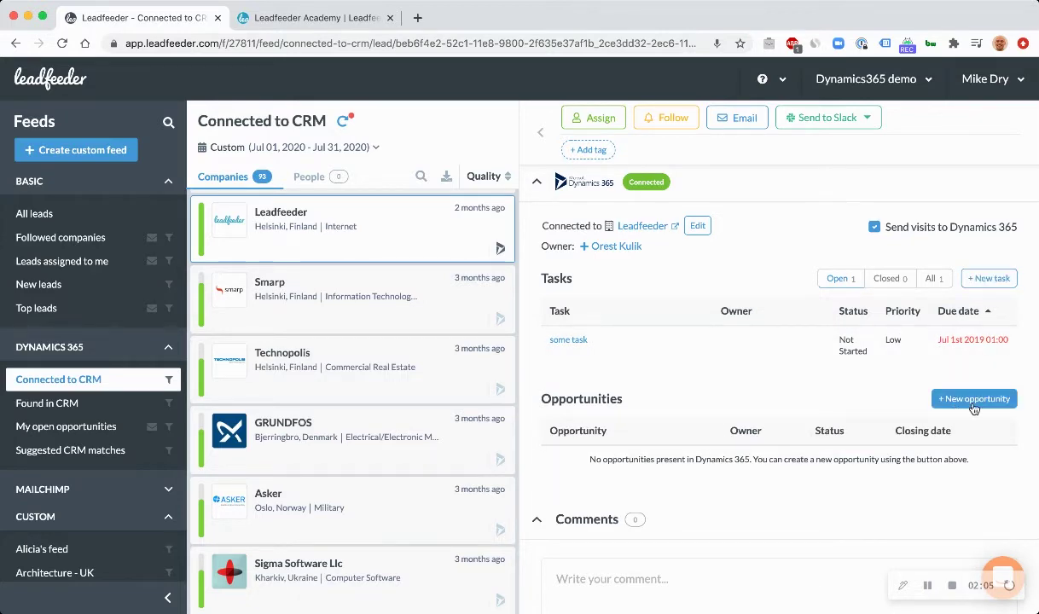
{"action": "scroll", "coordinate": [846, 432], "scroll_direction": "down", "scroll_amount": 1}
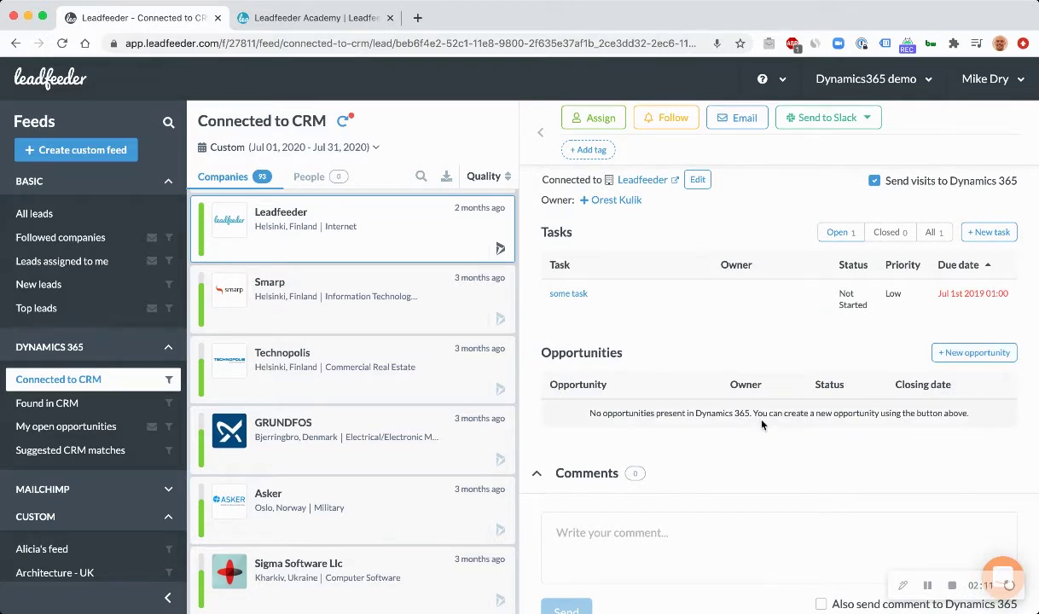
{"action": "scroll", "coordinate": [762, 424], "scroll_direction": "down", "scroll_amount": 1}
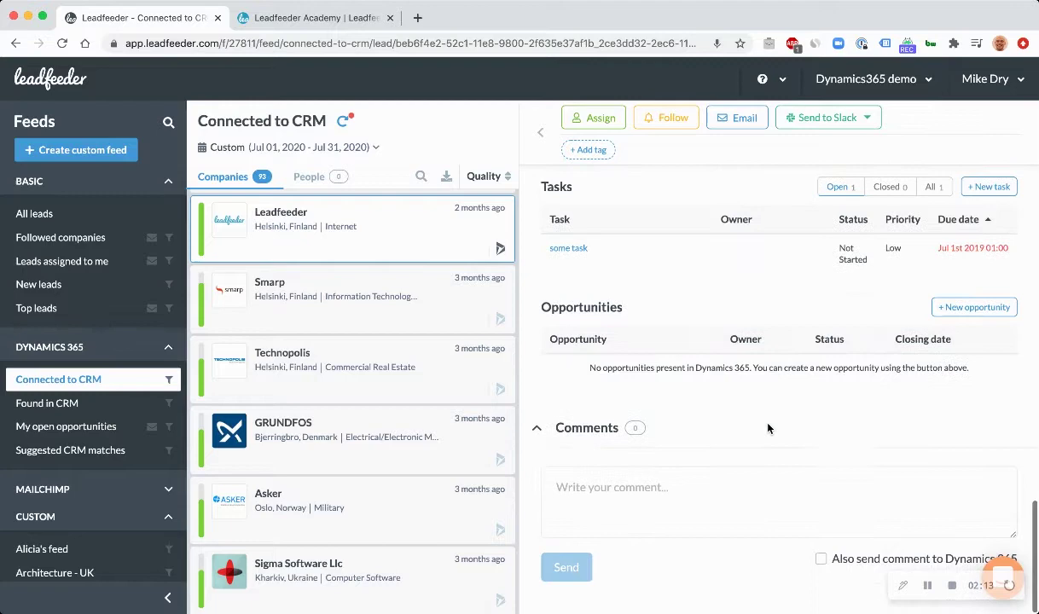
{"action": "left_click", "coordinate": [718, 481]}
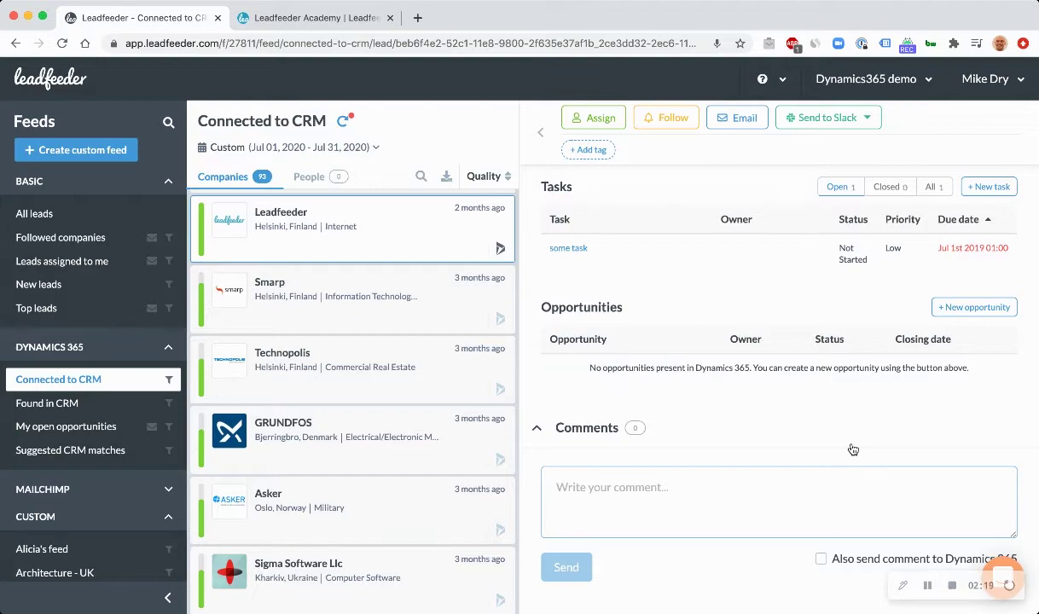
- Go back over the company's visit log and compare it with the Dynamics 365 tasks, opportunities and comments sections
{"action": "scroll", "coordinate": [854, 450], "scroll_direction": "up", "scroll_amount": 8}
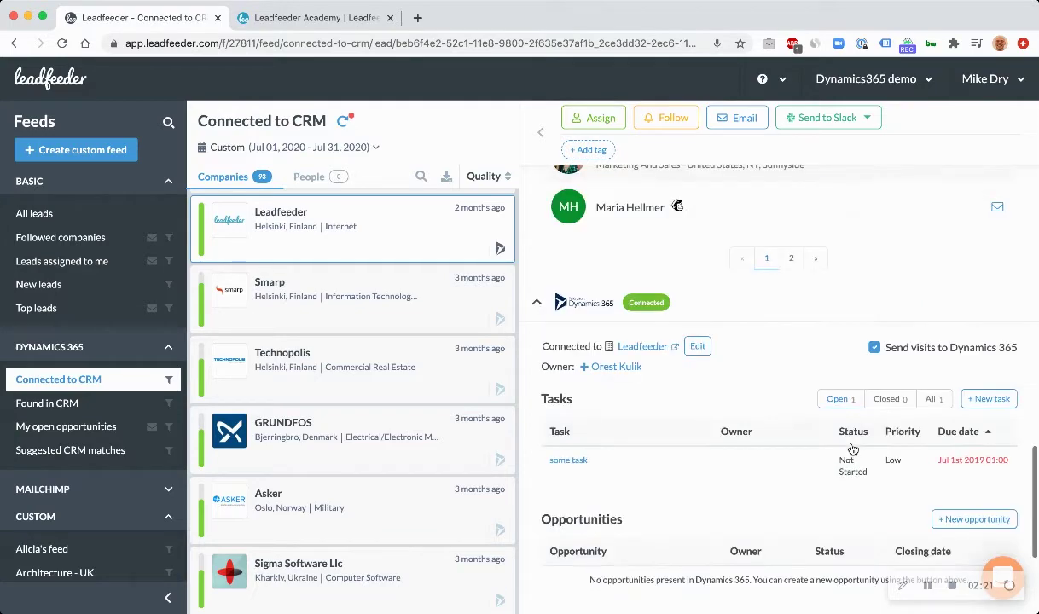
{"action": "scroll", "coordinate": [852, 450], "scroll_direction": "up", "scroll_amount": 10}
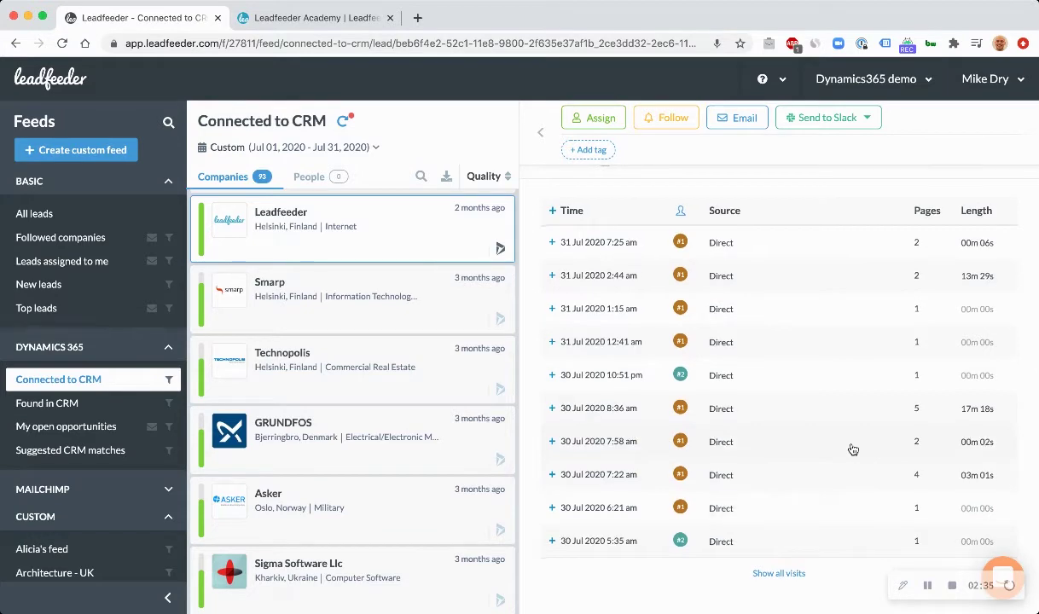
{"action": "scroll", "coordinate": [853, 450], "scroll_direction": "down", "scroll_amount": 10}
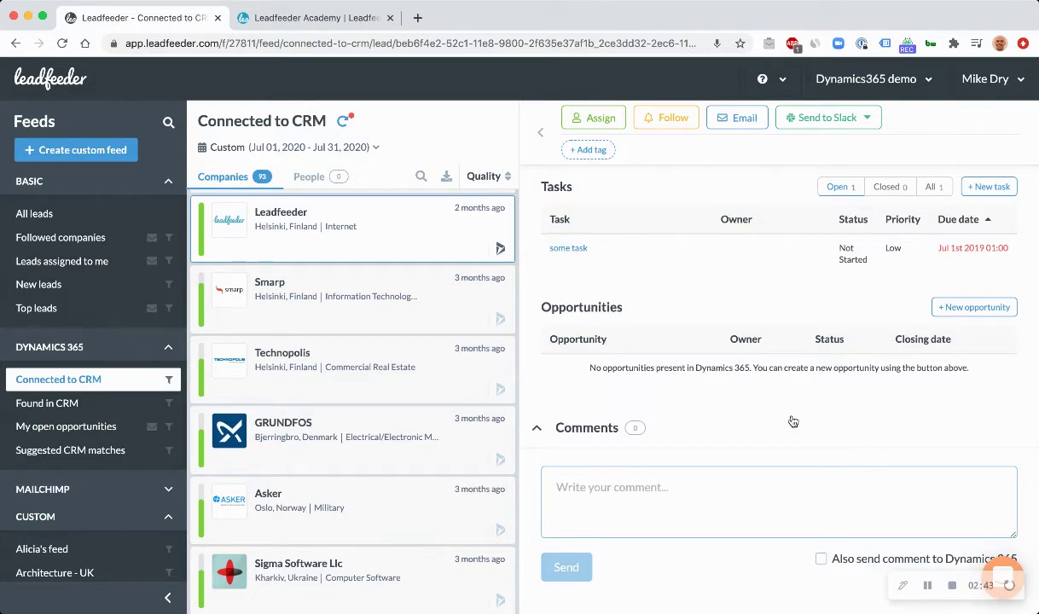
{"action": "scroll", "coordinate": [790, 423], "scroll_direction": "up", "scroll_amount": 10}
{"action": "scroll", "coordinate": [824, 421], "scroll_direction": "up", "scroll_amount": 10}
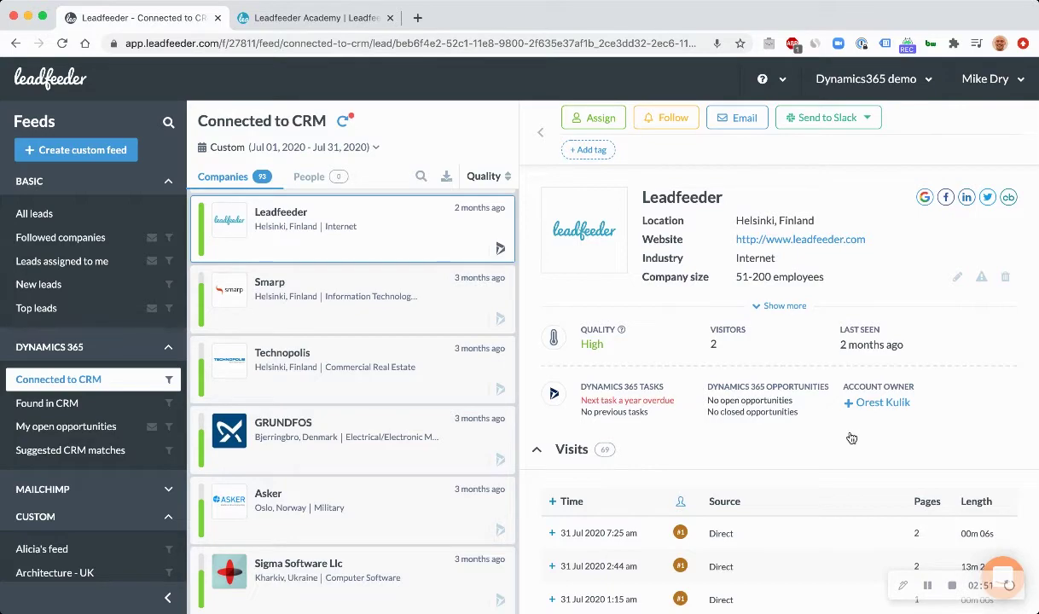
{"action": "scroll", "coordinate": [852, 437], "scroll_direction": "down", "scroll_amount": 5}
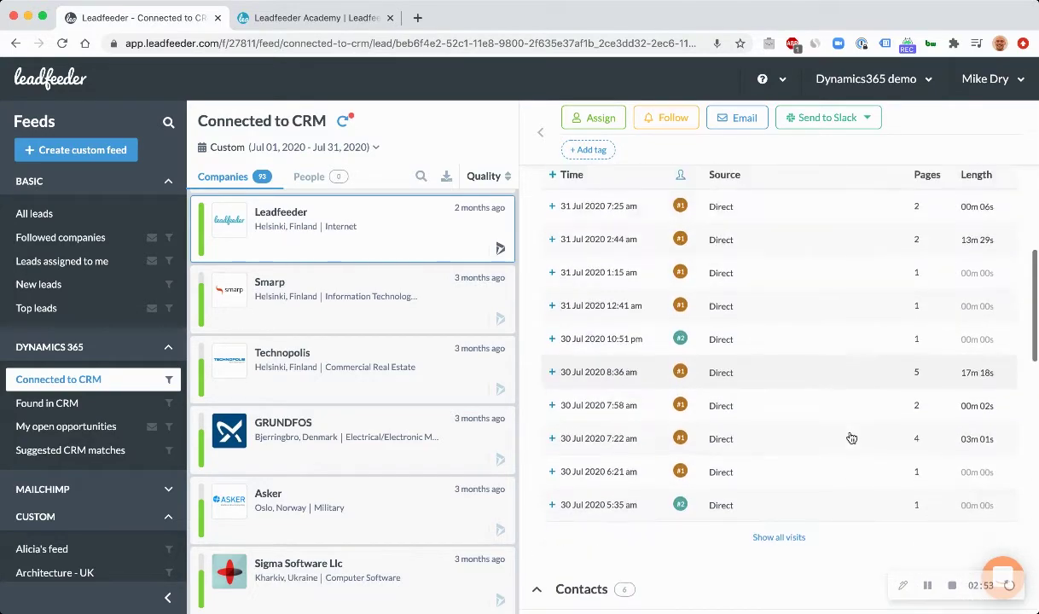
{"action": "scroll", "coordinate": [852, 438], "scroll_direction": "up", "scroll_amount": 2}
{"action": "scroll", "coordinate": [852, 437], "scroll_direction": "down", "scroll_amount": 1}
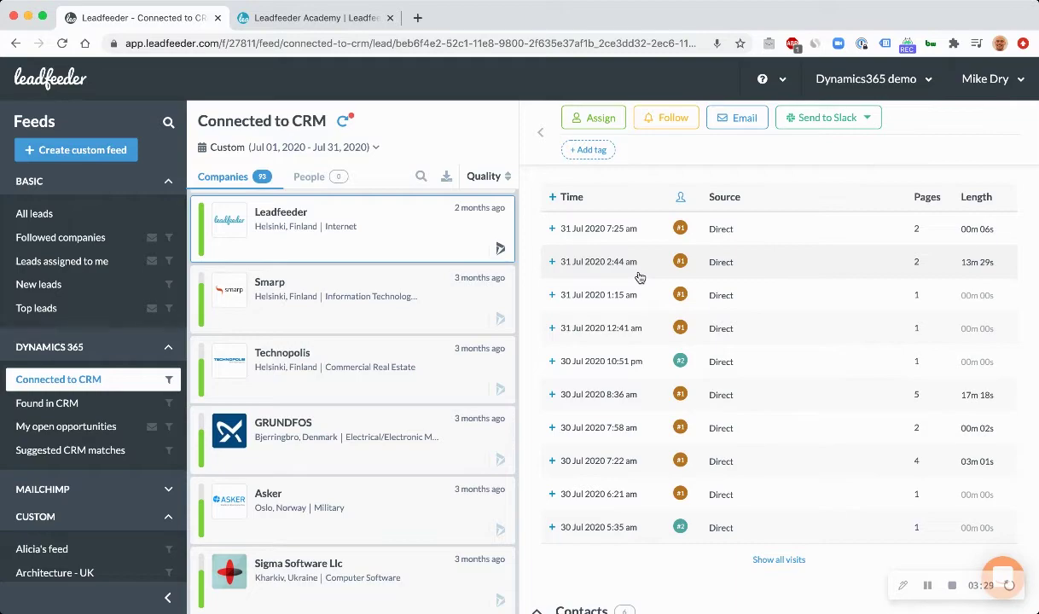
{"action": "scroll", "coordinate": [674, 294], "scroll_direction": "down", "scroll_amount": 15}
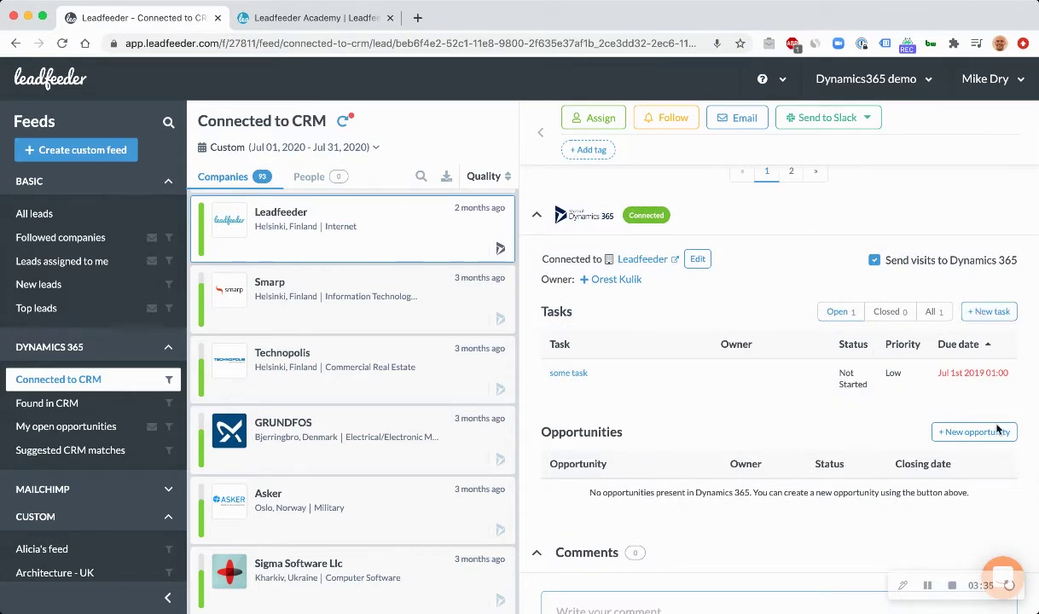
{"action": "scroll", "coordinate": [762, 533], "scroll_direction": "down", "scroll_amount": 3}
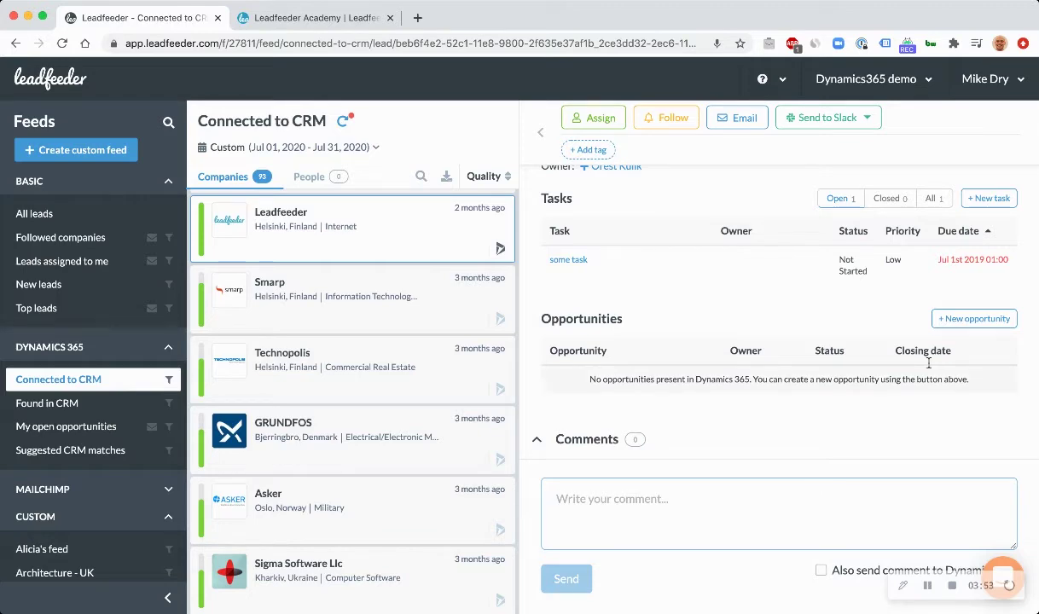
- Start a new custom feed and add a filter for companies whose Country is United Kingdom
{"action": "left_click", "coordinate": [74, 151]}
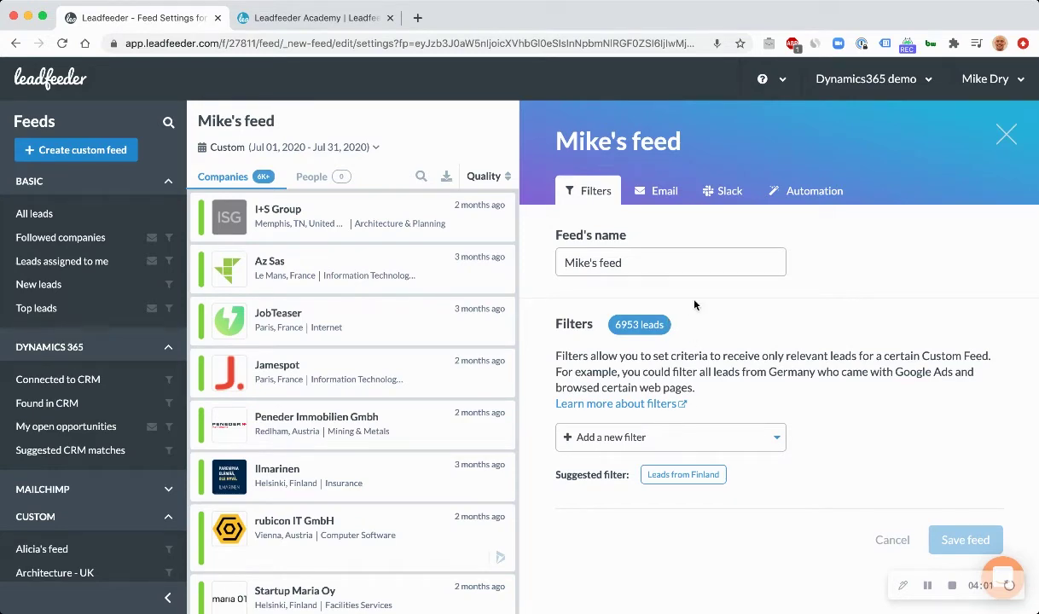
{"action": "left_click", "coordinate": [661, 440]}
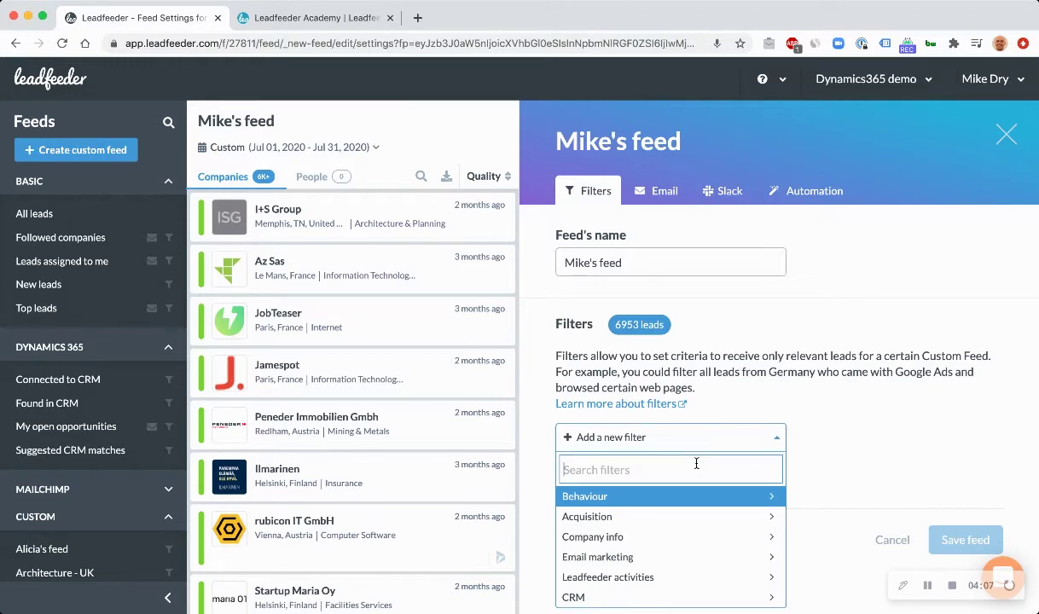
{"action": "type", "text": "countr"}
{"action": "key", "text": "Return"}
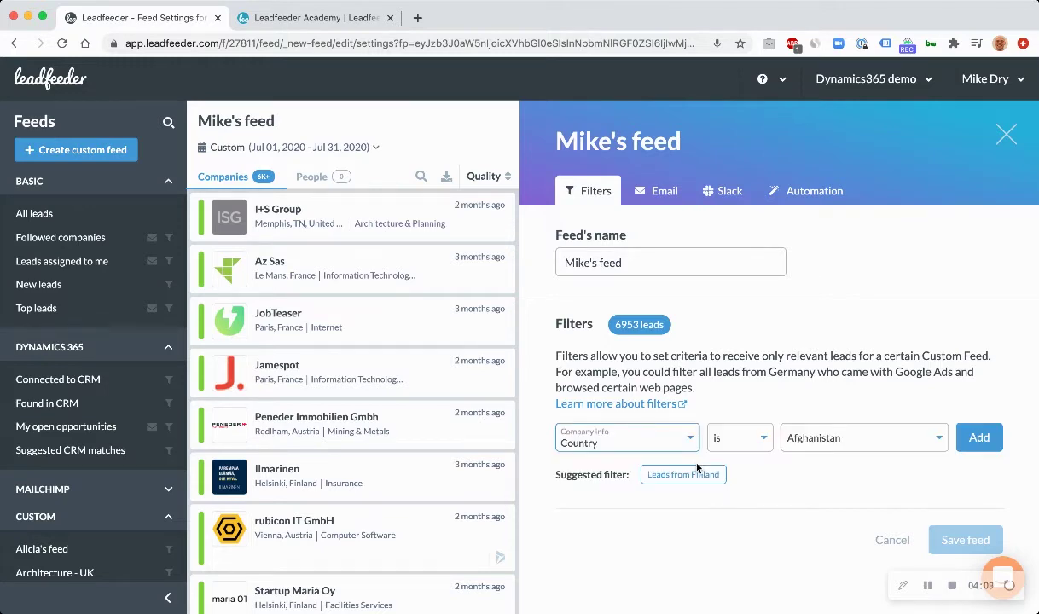
{"action": "left_click", "coordinate": [842, 448]}
{"action": "type", "text": "unit"}
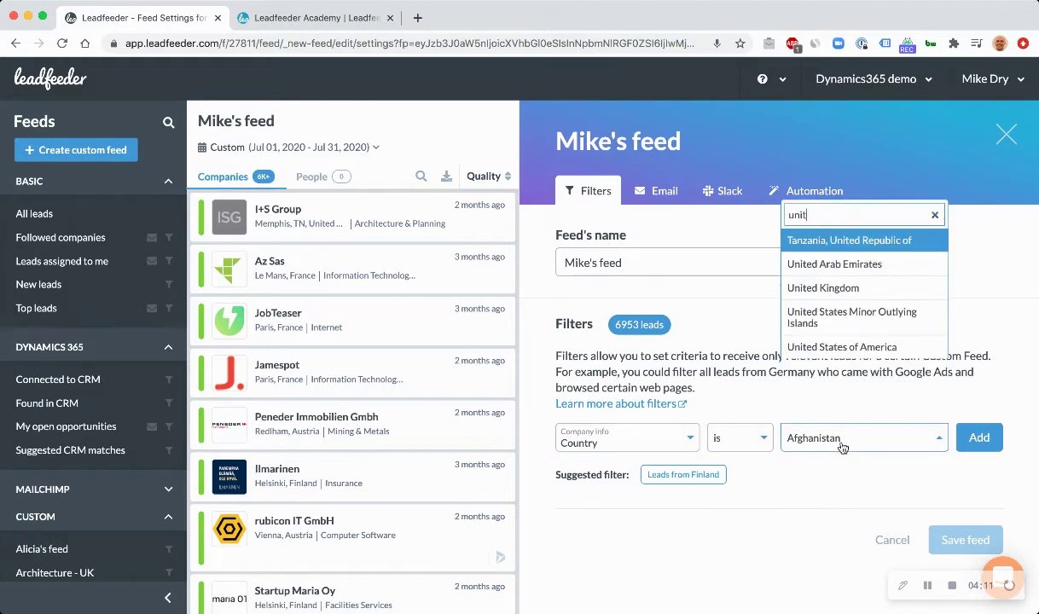
{"action": "key", "text": "Down"}
{"action": "key", "text": "Down"}
{"action": "key", "text": "Return"}
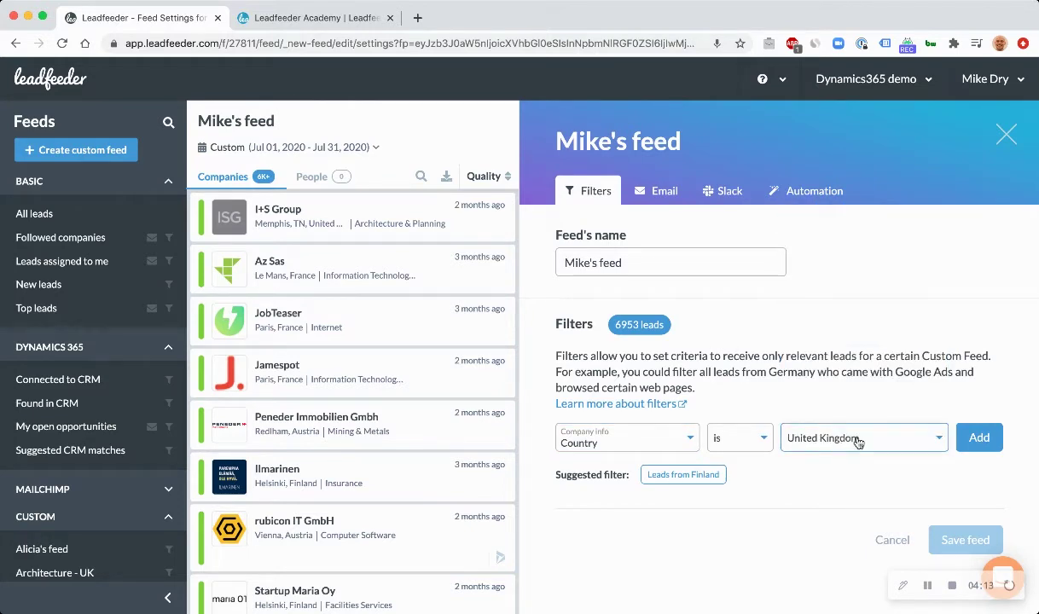
{"action": "left_click", "coordinate": [997, 438]}
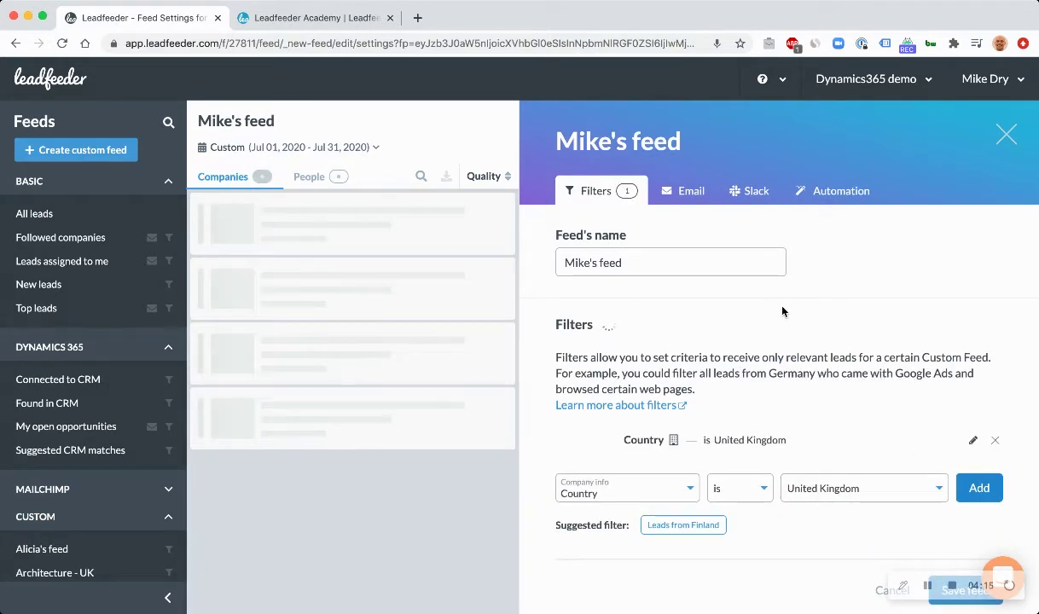
- Choose Send to Dynamics 365 as the action for a new automation on the feed
{"action": "left_click", "coordinate": [836, 191]}
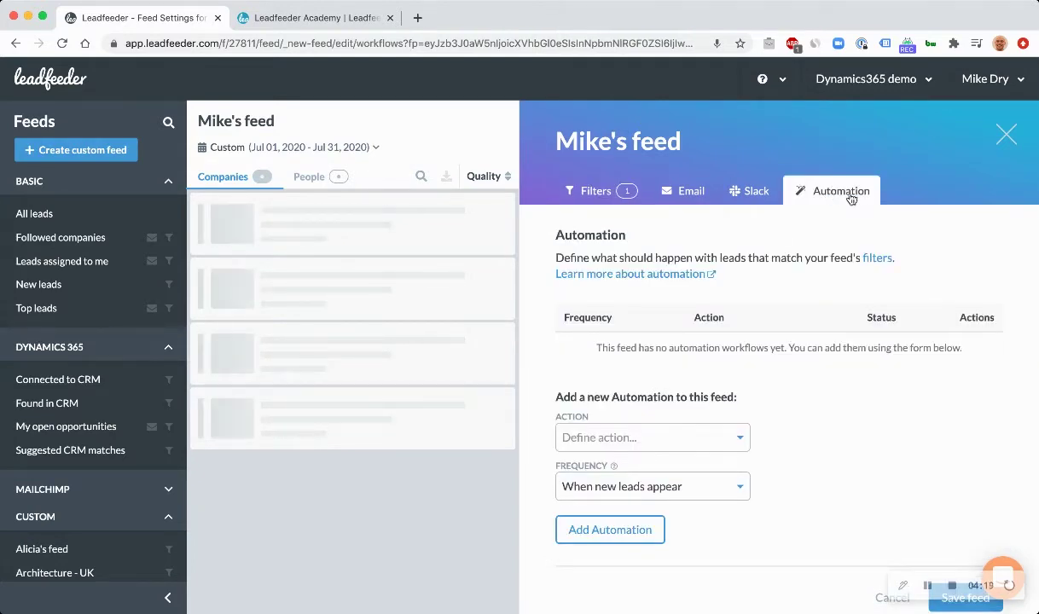
{"action": "scroll", "coordinate": [811, 389], "scroll_direction": "down", "scroll_amount": 1}
{"action": "left_click", "coordinate": [657, 391]}
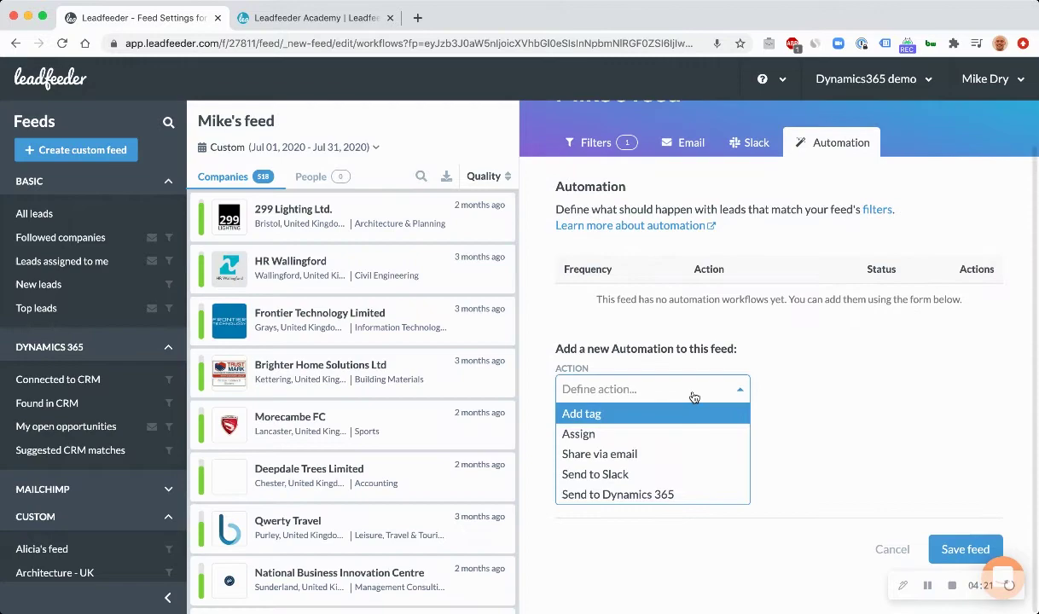
{"action": "left_click", "coordinate": [673, 493]}
- Review the automation's Send to CRM settings for accounts, opportunities and tasks, and apply the defaults
{"action": "left_click", "coordinate": [789, 389]}
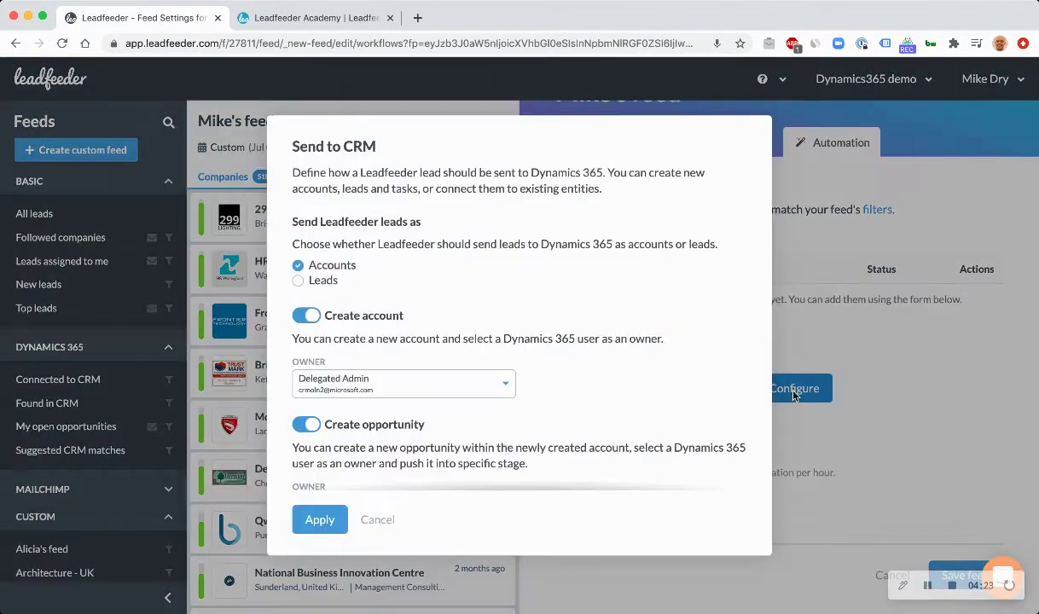
{"action": "scroll", "coordinate": [633, 447], "scroll_direction": "down", "scroll_amount": 5}
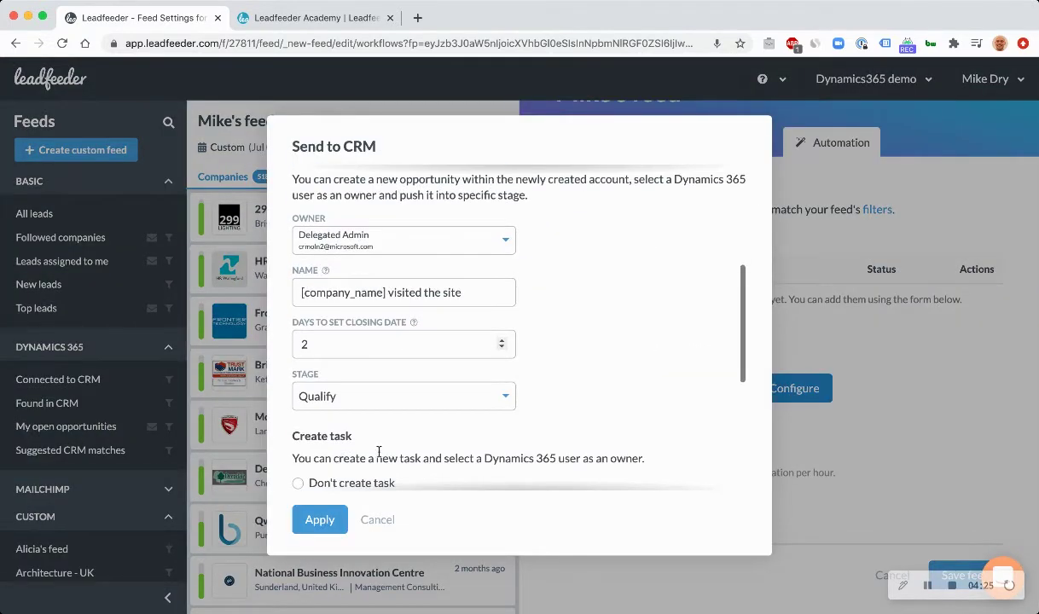
{"action": "scroll", "coordinate": [589, 337], "scroll_direction": "down", "scroll_amount": 5}
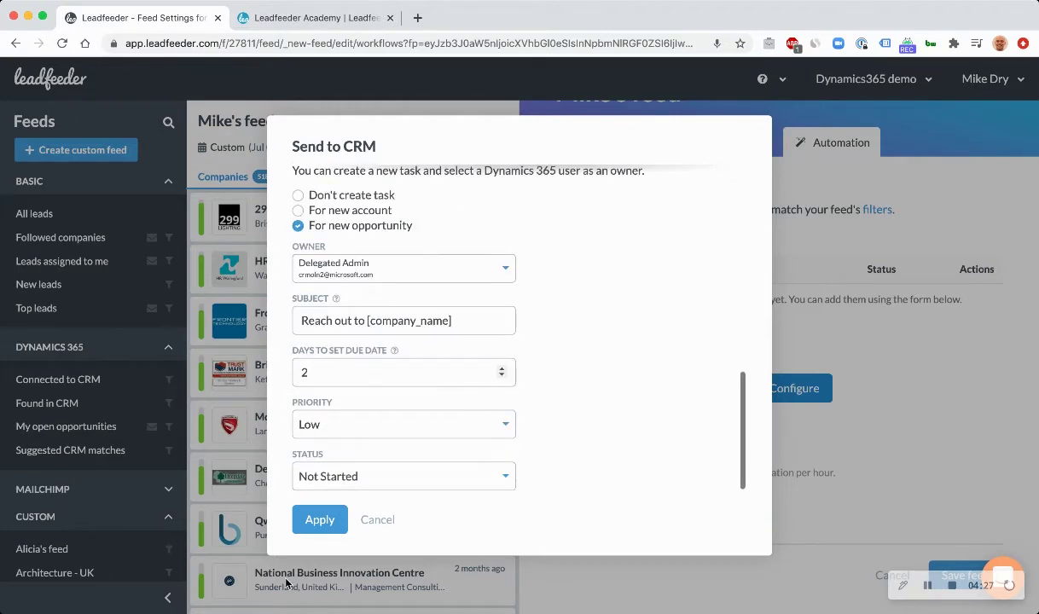
{"action": "left_click", "coordinate": [333, 522]}
{"action": "left_click", "coordinate": [609, 507]}
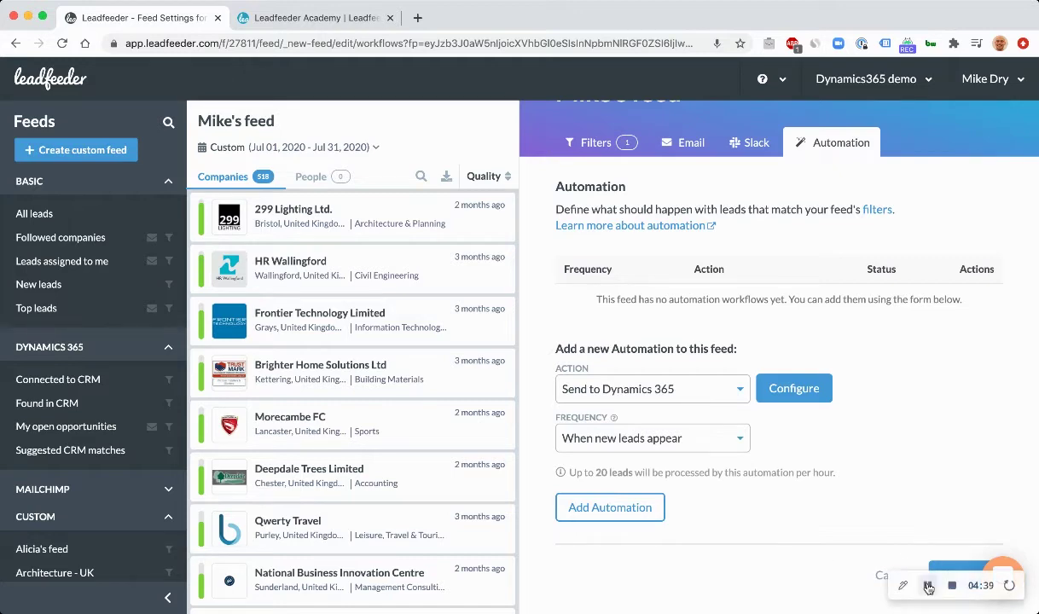
- Return to the feed's filters and examine the available CRM filter criteria, down to CRM task status
{"action": "scroll", "coordinate": [867, 516], "scroll_direction": "up", "scroll_amount": 2}
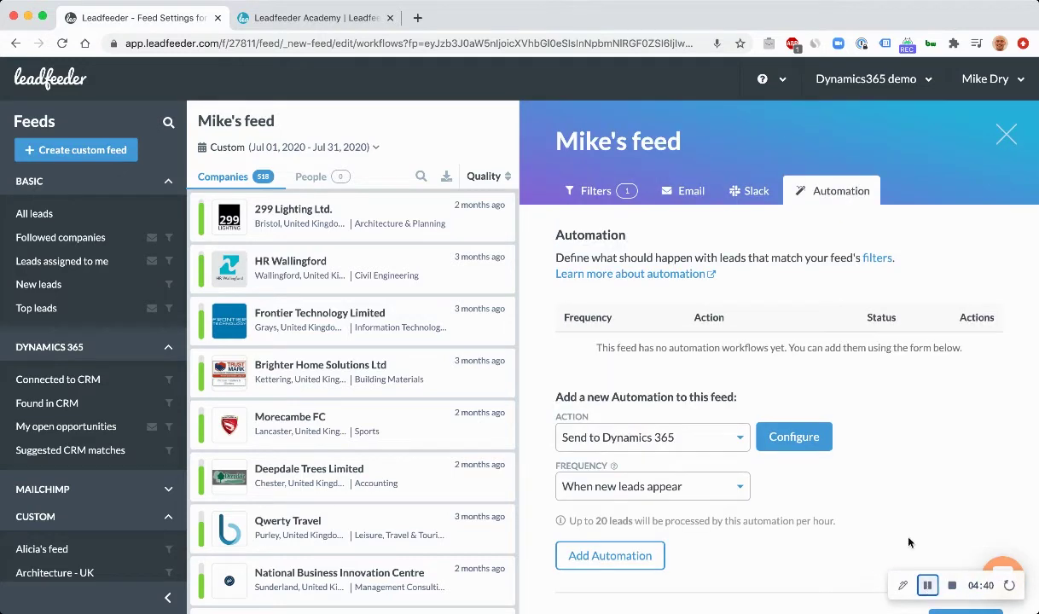
{"action": "left_click", "coordinate": [597, 193]}
{"action": "scroll", "coordinate": [631, 386], "scroll_direction": "down", "scroll_amount": 1}
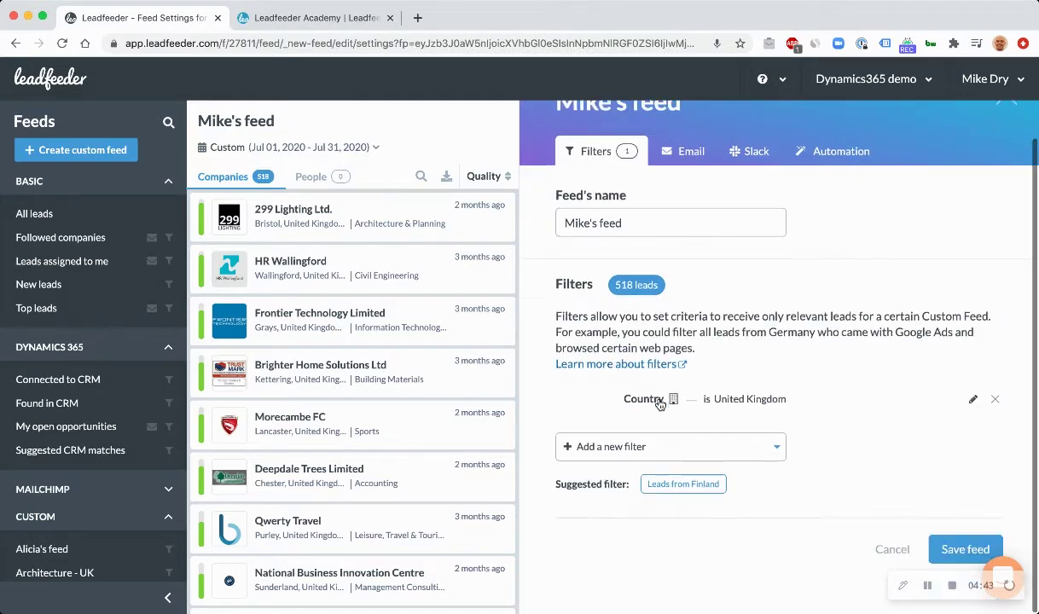
{"action": "left_click", "coordinate": [680, 444]}
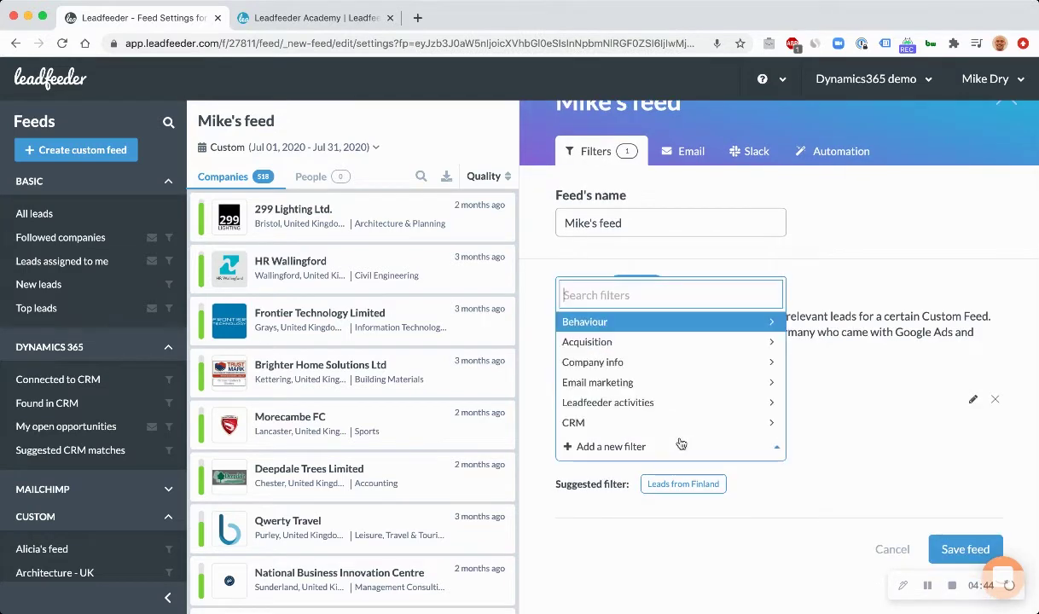
{"action": "left_click", "coordinate": [606, 423]}
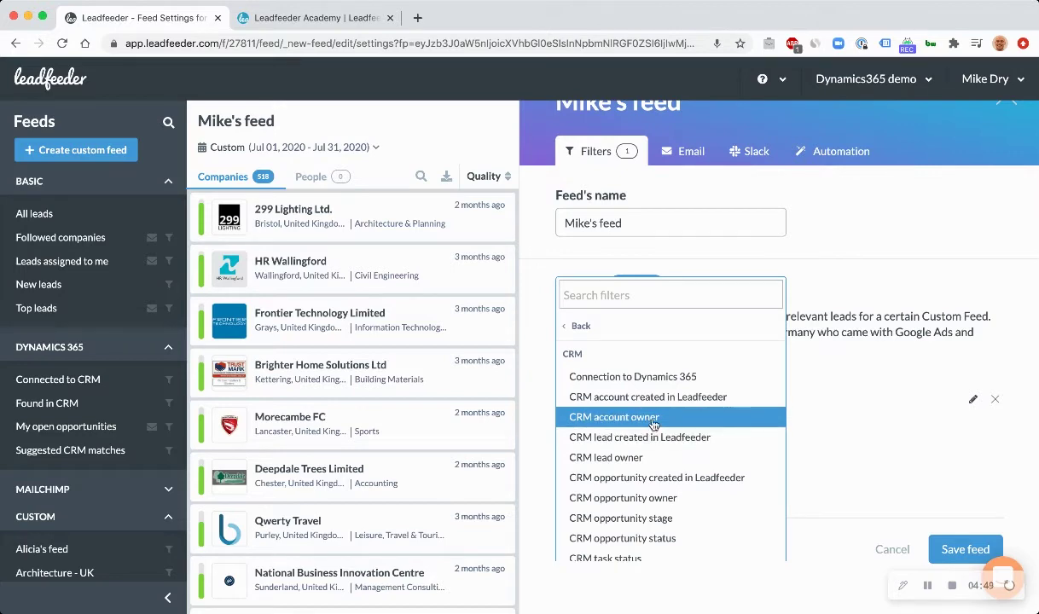
{"action": "scroll", "coordinate": [671, 461], "scroll_direction": "down", "scroll_amount": 1}
{"action": "scroll", "coordinate": [665, 478], "scroll_direction": "down", "scroll_amount": 1}
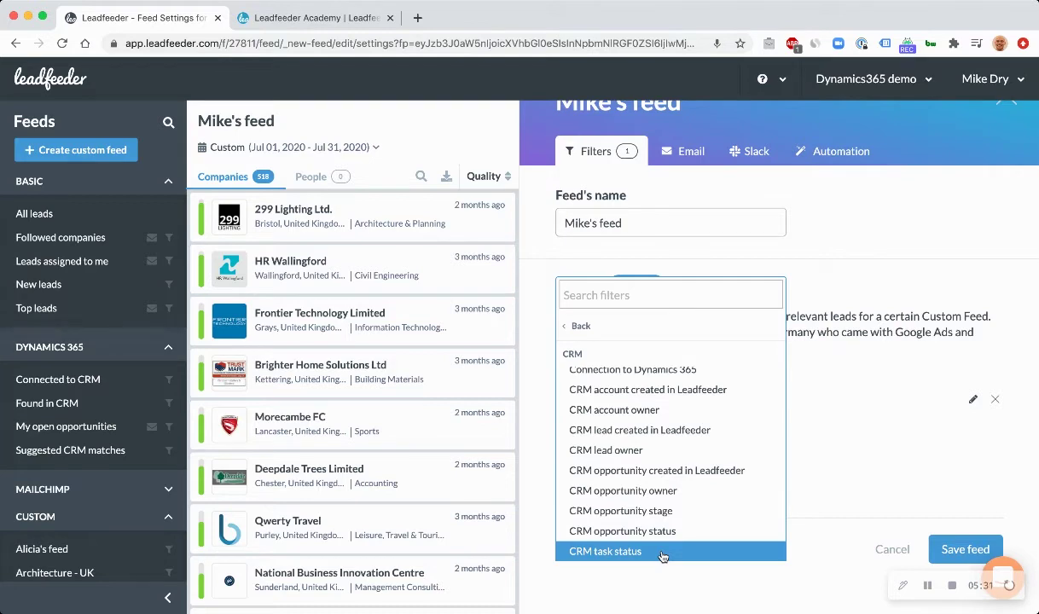
- Leave the custom feed's settings without saving and open the Morecambe FC company from the lead list
{"action": "left_click", "coordinate": [806, 543]}
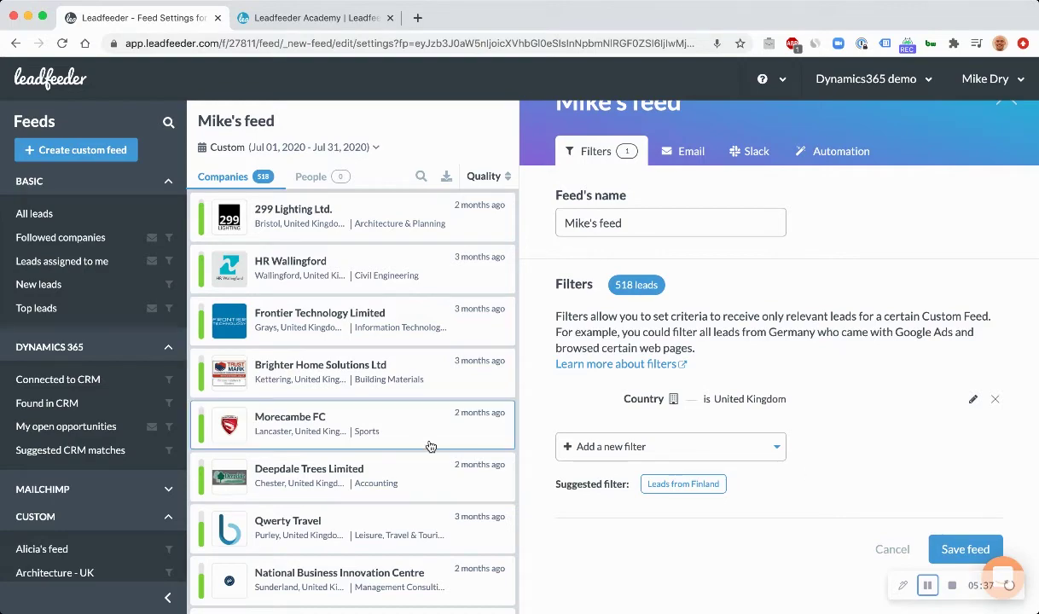
{"action": "left_click", "coordinate": [458, 444]}
{"action": "left_click", "coordinate": [407, 345]}
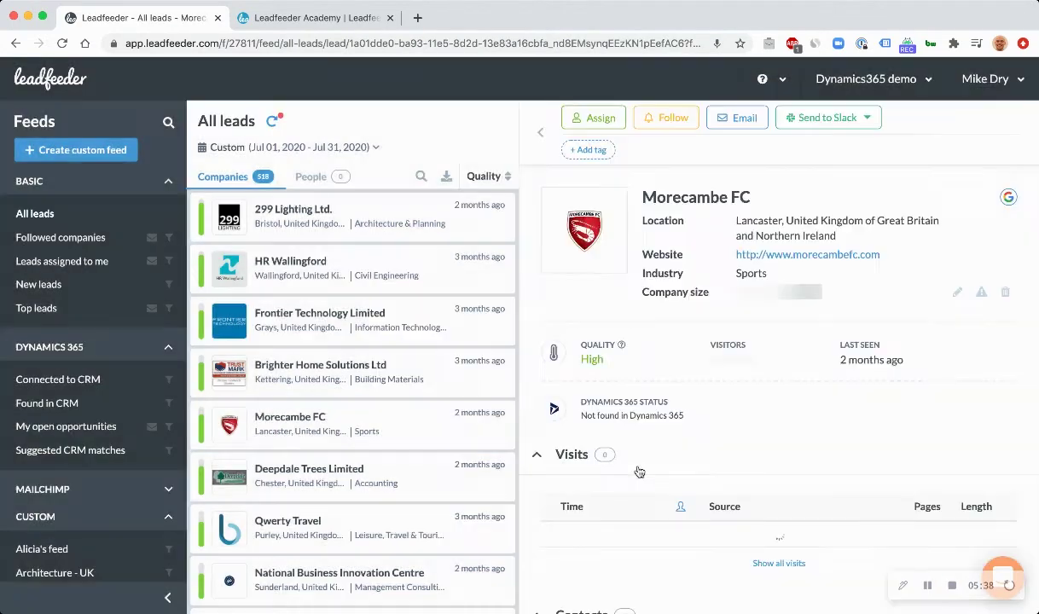
- Examine Morecambe FC's Dynamics 365 status, visits and the options for connecting it as an account or a lead
{"action": "scroll", "coordinate": [718, 467], "scroll_direction": "down", "scroll_amount": 3}
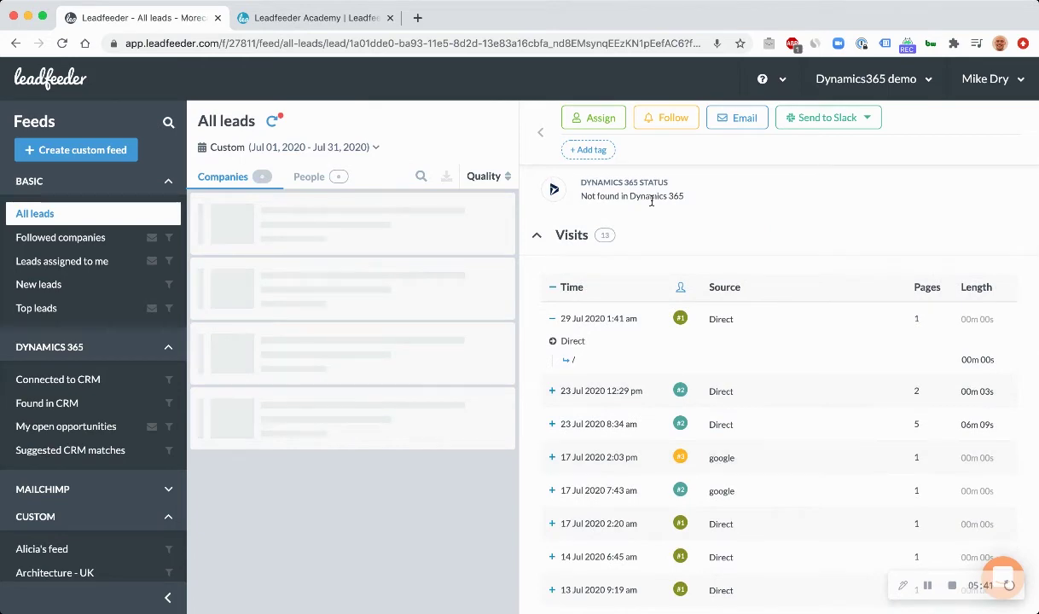
{"action": "left_click_drag", "start_coordinate": [584, 196], "coordinate": [656, 188]}
{"action": "left_click", "coordinate": [668, 191]}
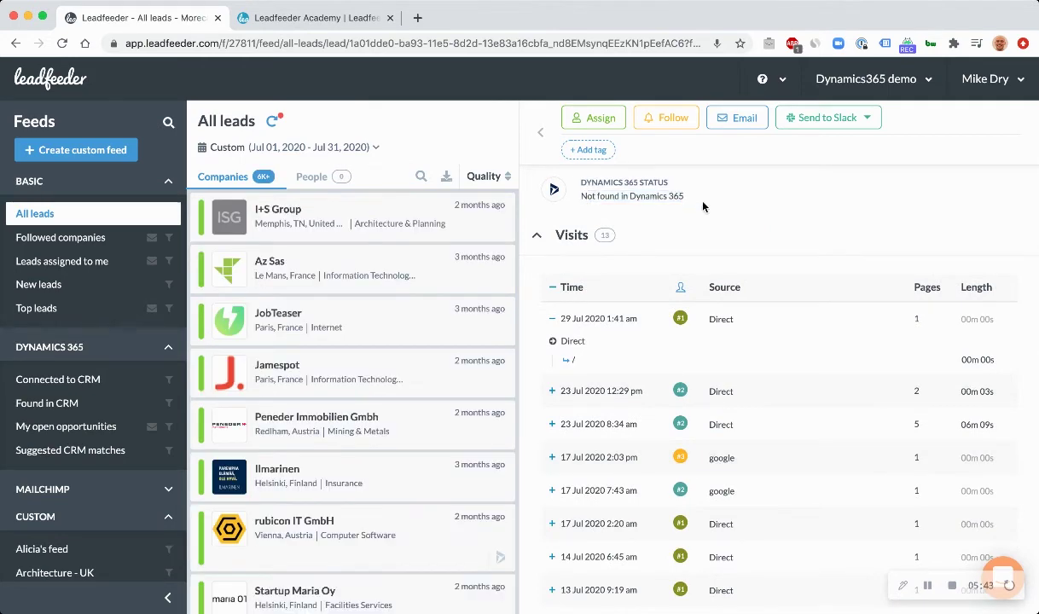
{"action": "scroll", "coordinate": [703, 238], "scroll_direction": "down", "scroll_amount": 10}
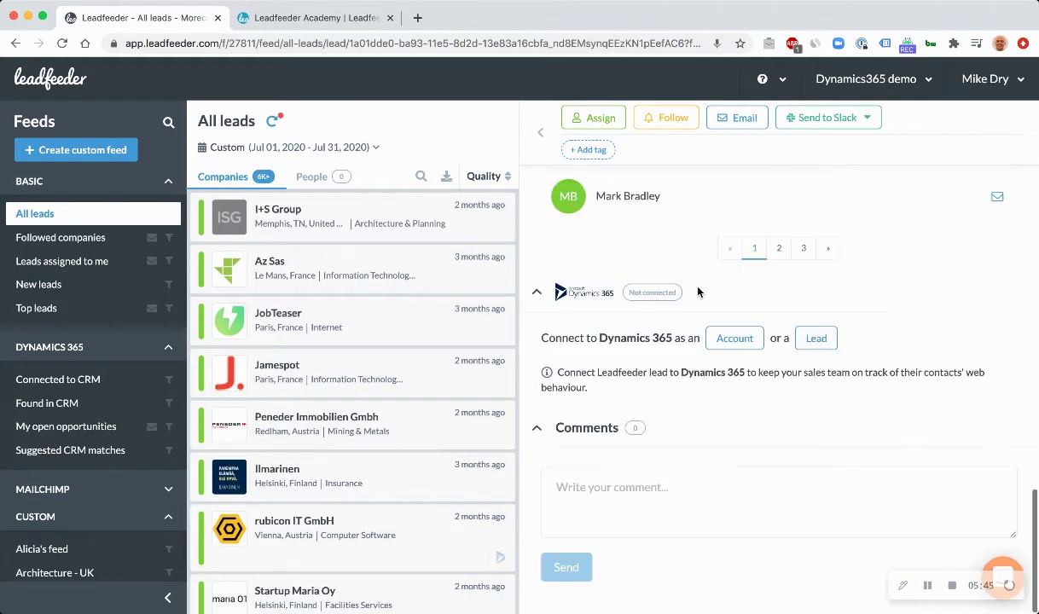
{"action": "scroll", "coordinate": [717, 367], "scroll_direction": "up", "scroll_amount": 1}
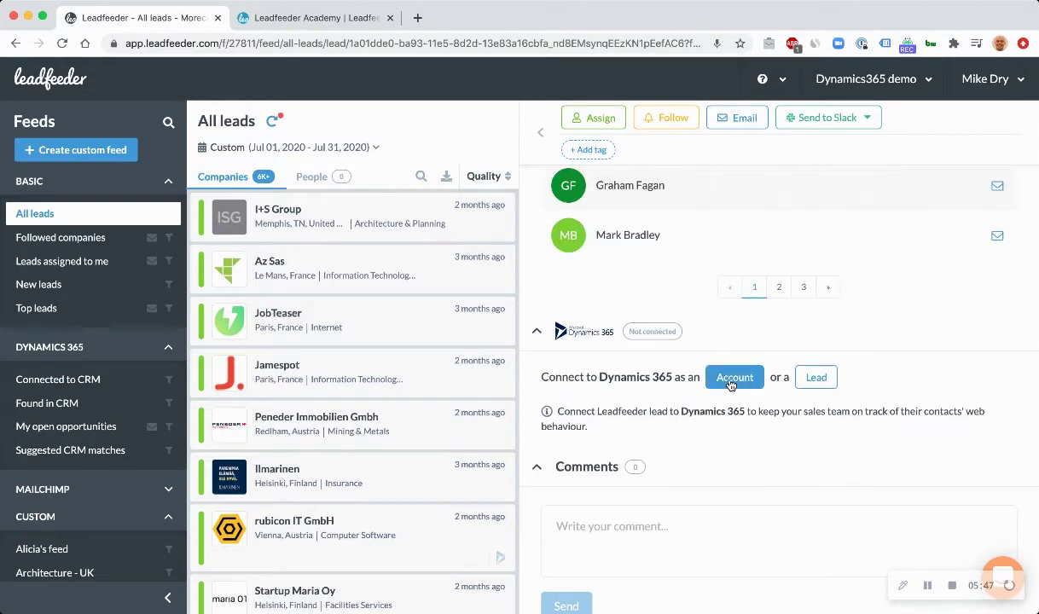
{"action": "scroll", "coordinate": [736, 371], "scroll_direction": "down", "scroll_amount": 1}
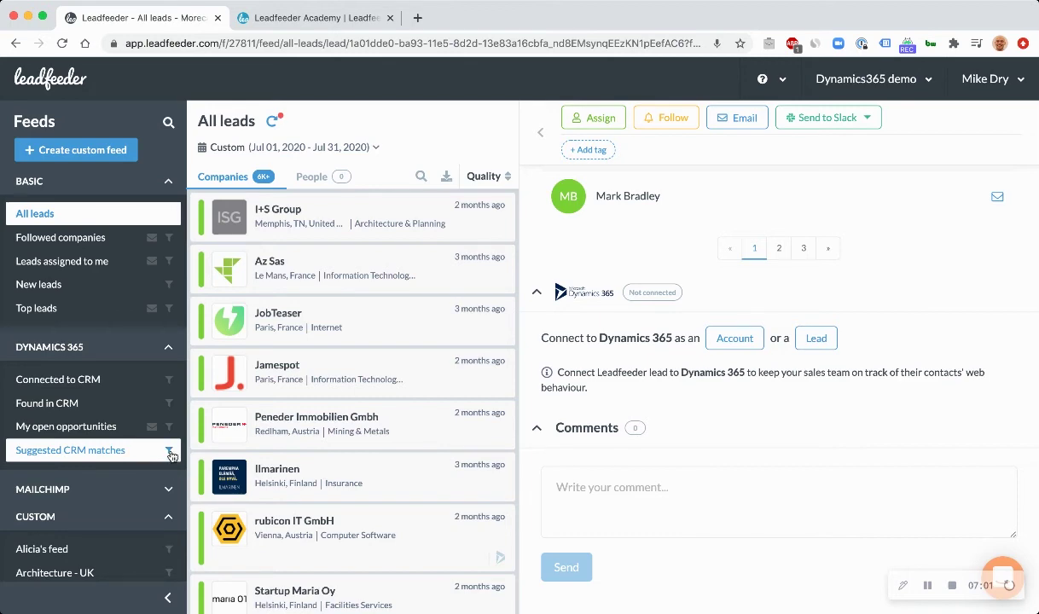
- Check the Suggested CRM matches feed's filter, open the feed and review the Dynamics 365 matches for the Frederiksberg Kraftvaerk company
{"action": "mouse_move", "coordinate": [171, 456]}
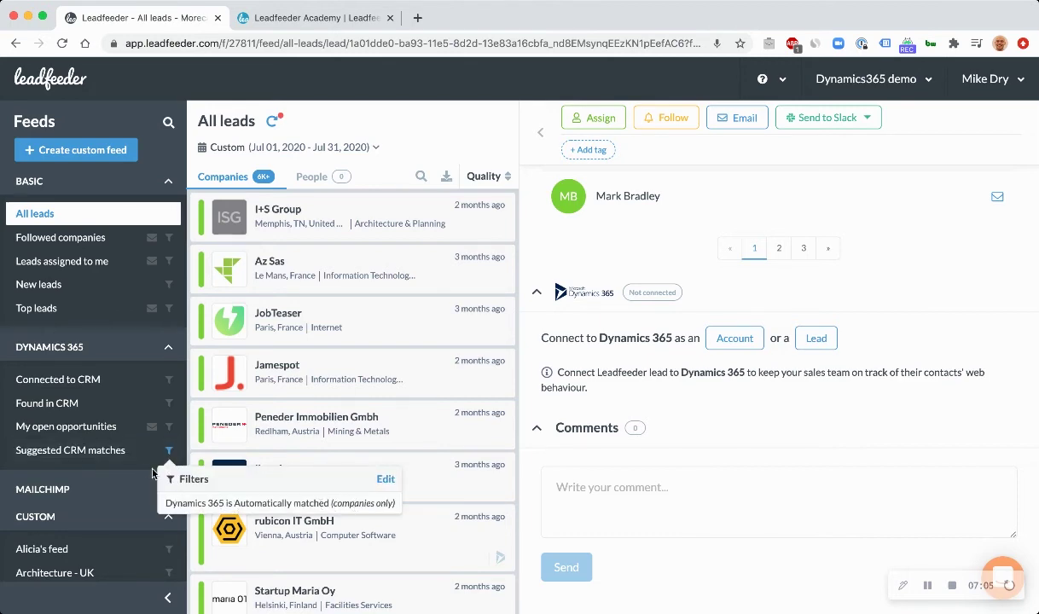
{"action": "left_click", "coordinate": [132, 449]}
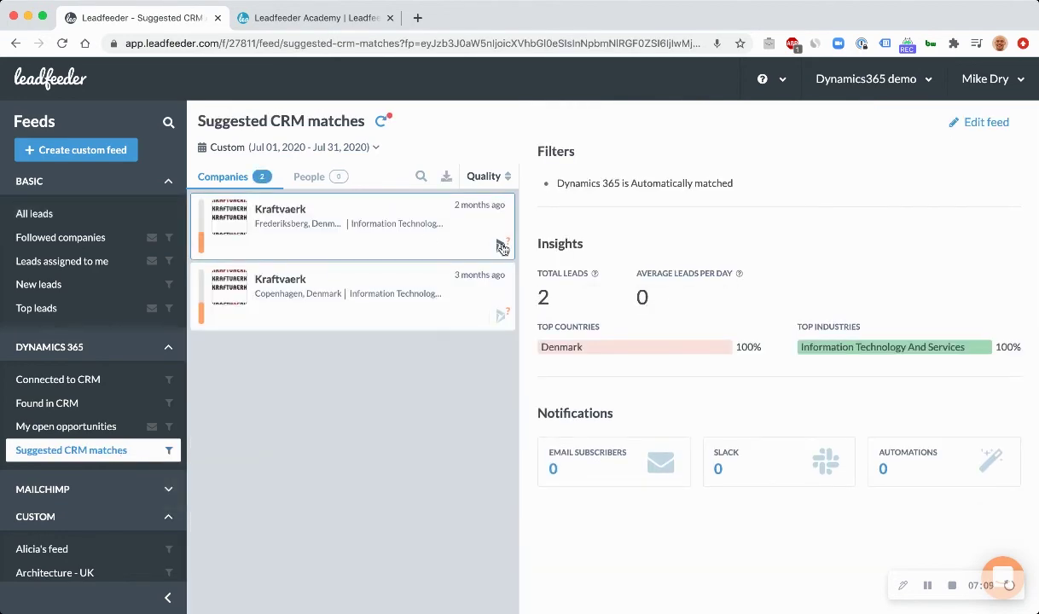
{"action": "mouse_move", "coordinate": [503, 247]}
{"action": "left_click", "coordinate": [503, 248]}
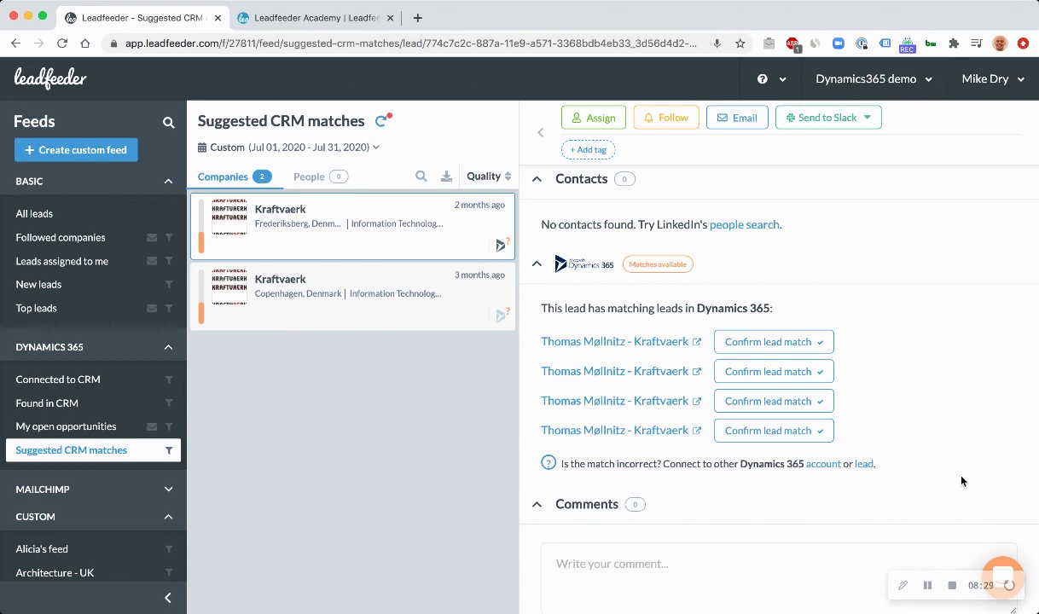
{"action": "left_click", "coordinate": [950, 584]}
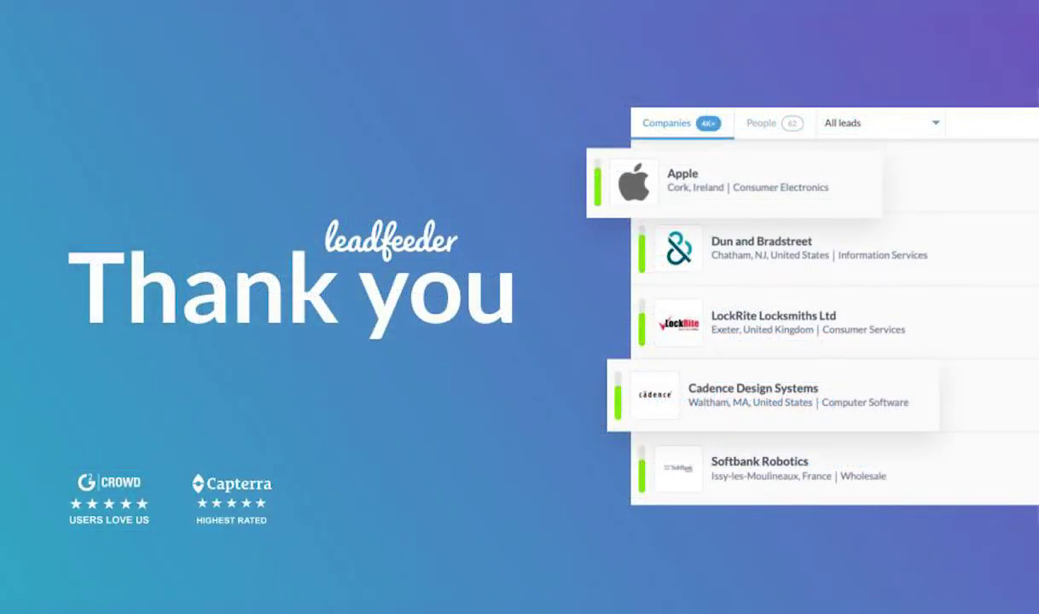